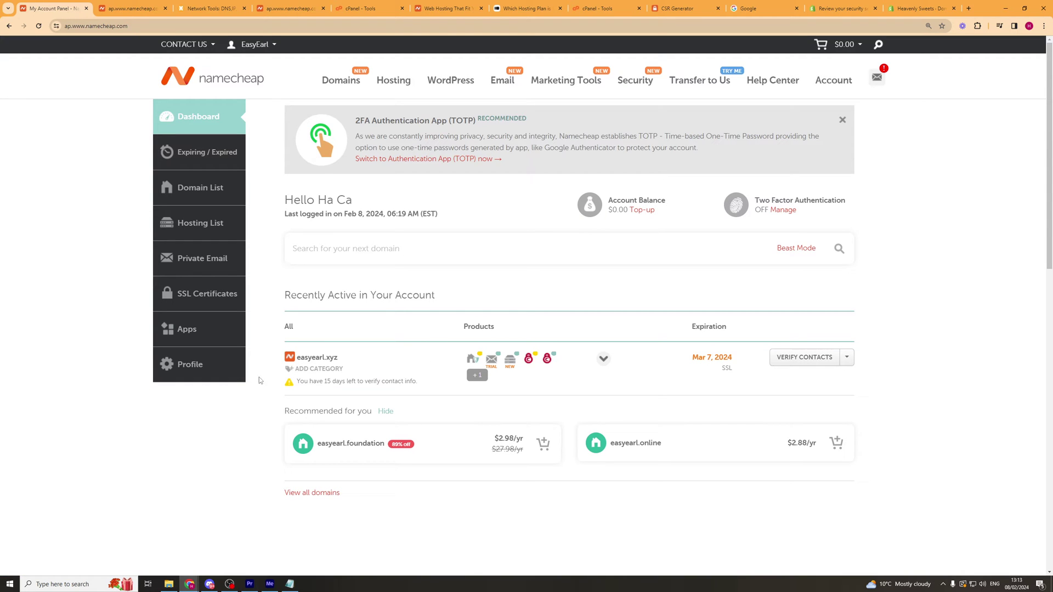
Bring up the Go to cPanel option on the easyearl.xyz hosting product.
mouse_move(508, 363)
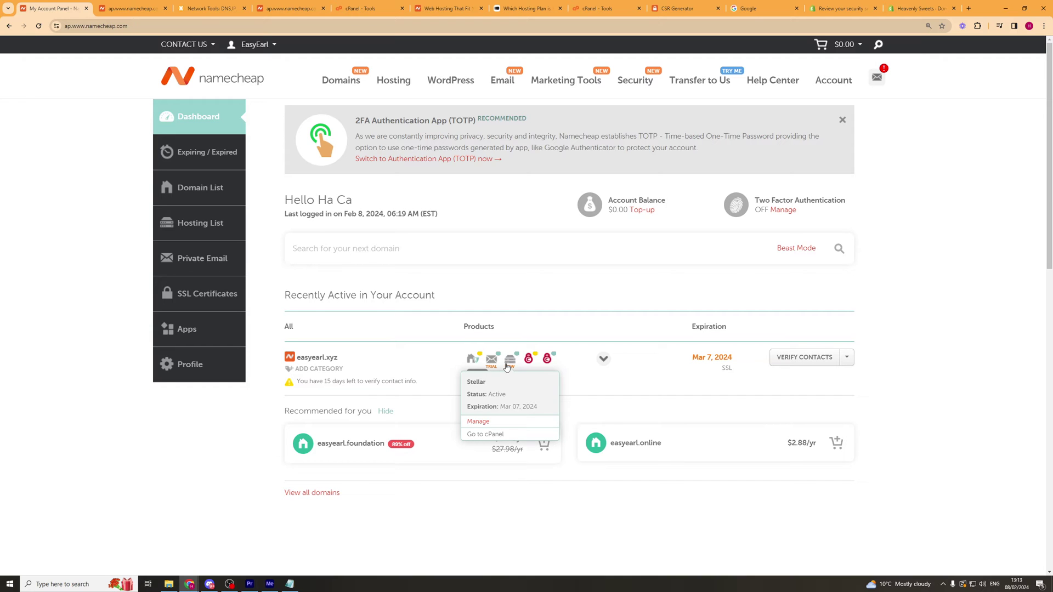
Open cPanel for the easyearl.xyz hosting plan and scroll down to its Email tools.
click(495, 435)
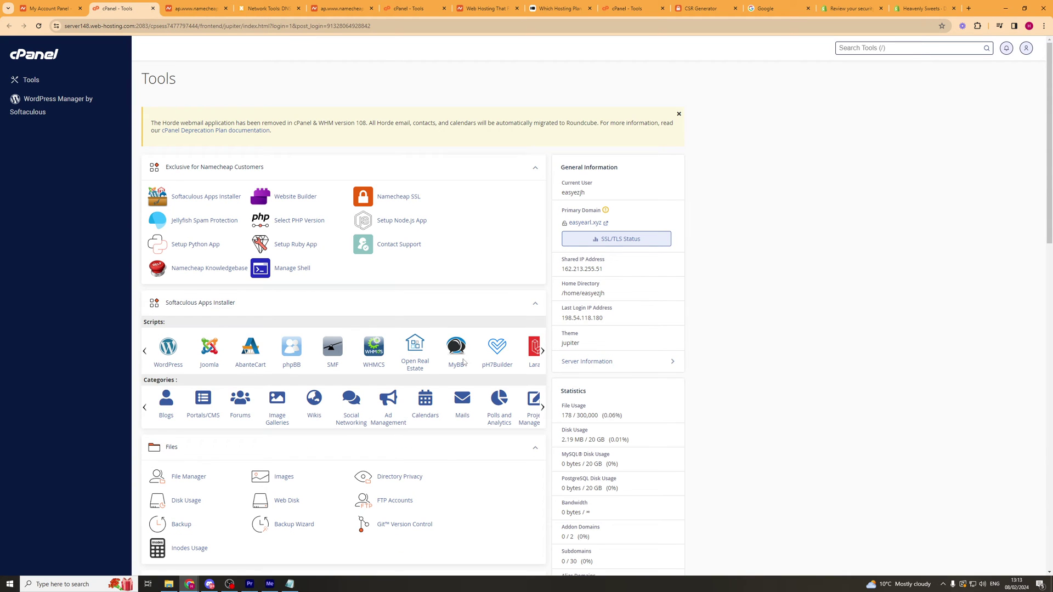
scroll(733, 272, down, 6)
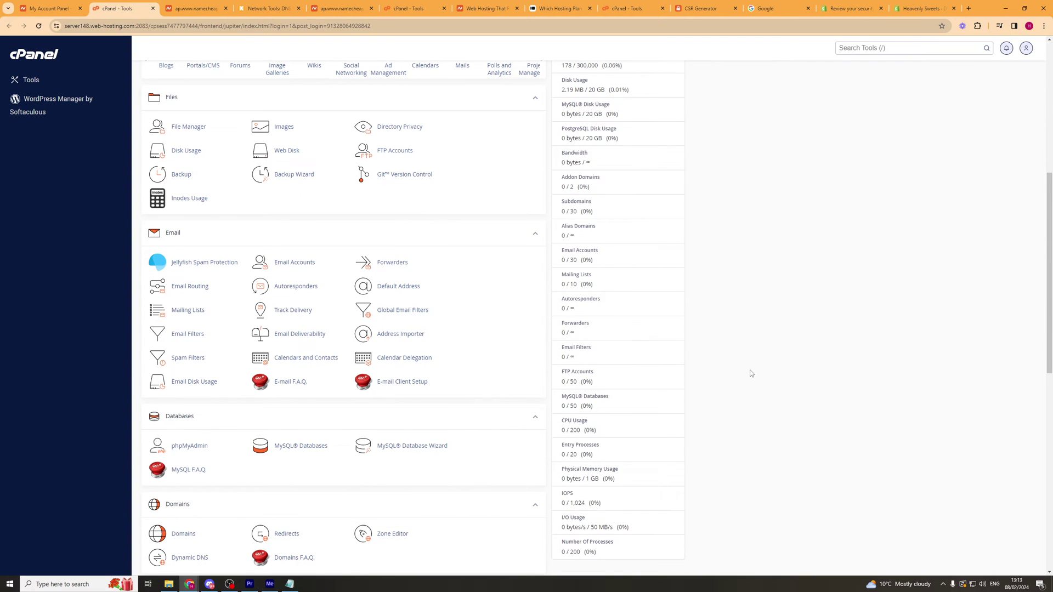
Review the easyearl.xyz Private Email mailbox in Namecheap, then return to cPanel Tools.
key(ctrl+Page_Up)
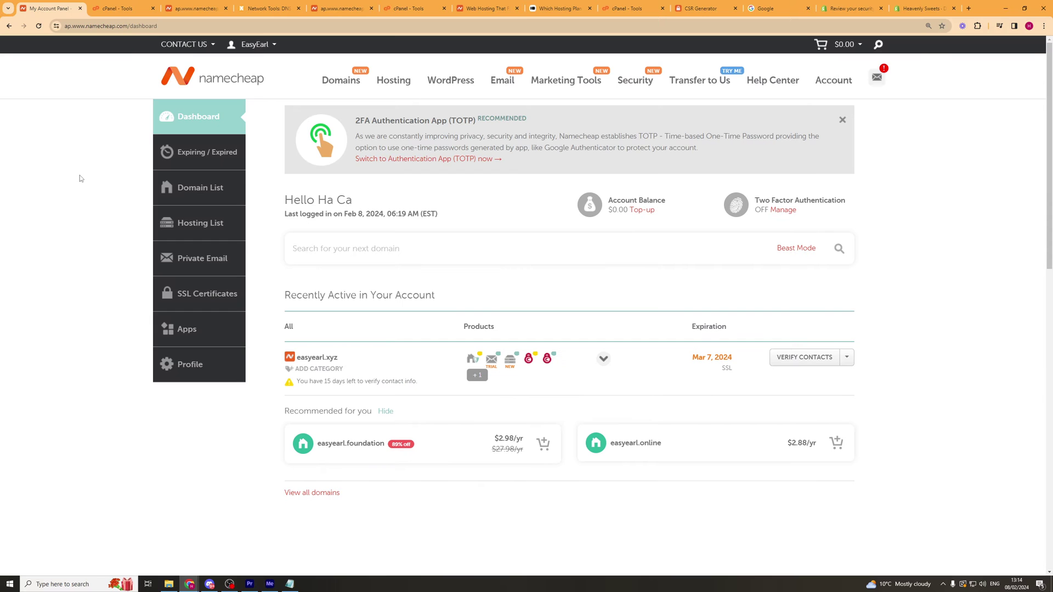
click(185, 265)
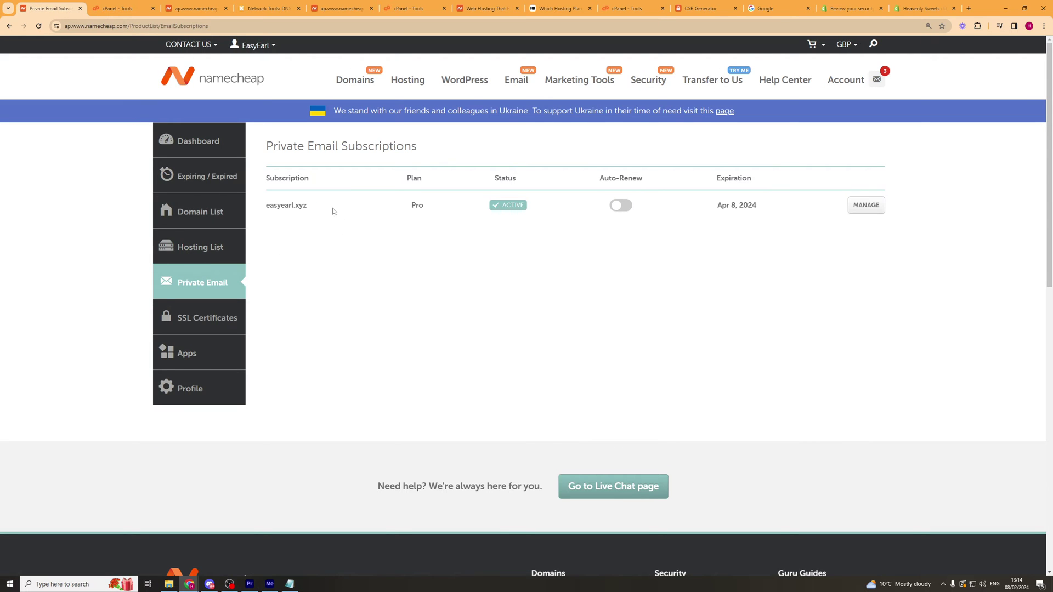
click(864, 207)
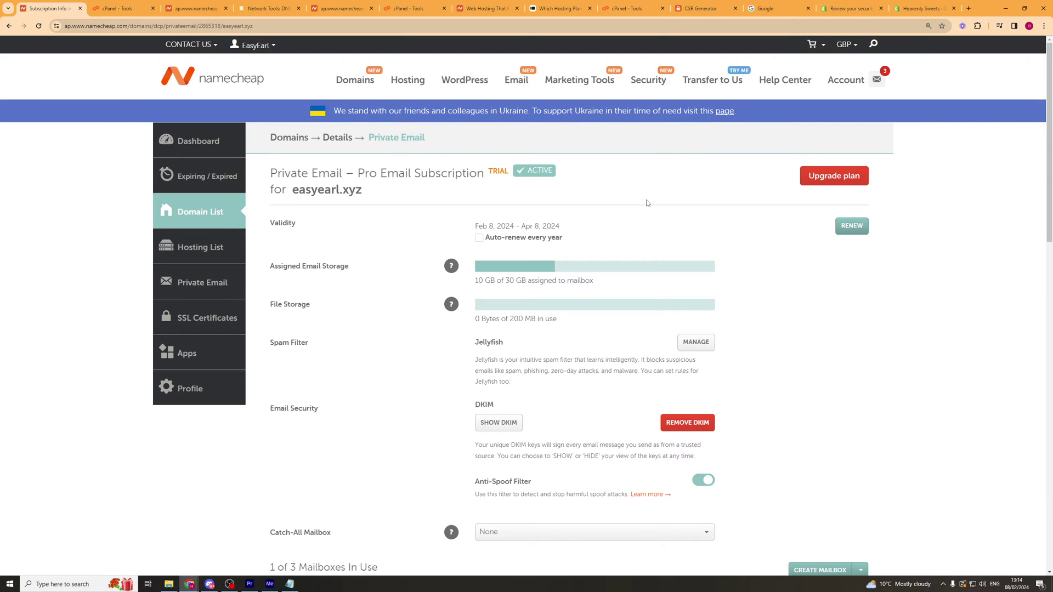
scroll(388, 219, down, 4)
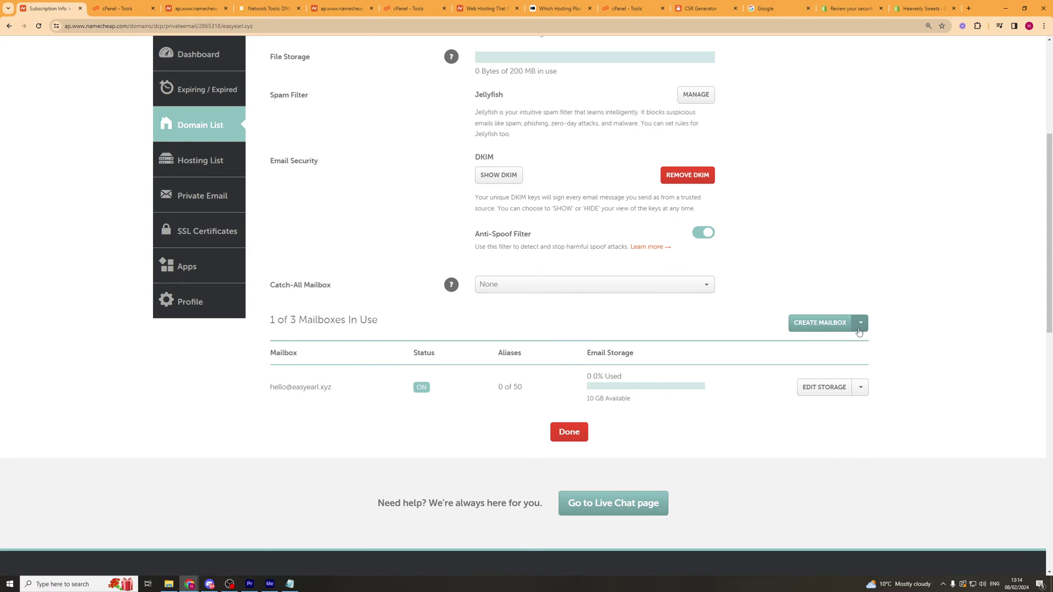
key(ctrl+Tab)
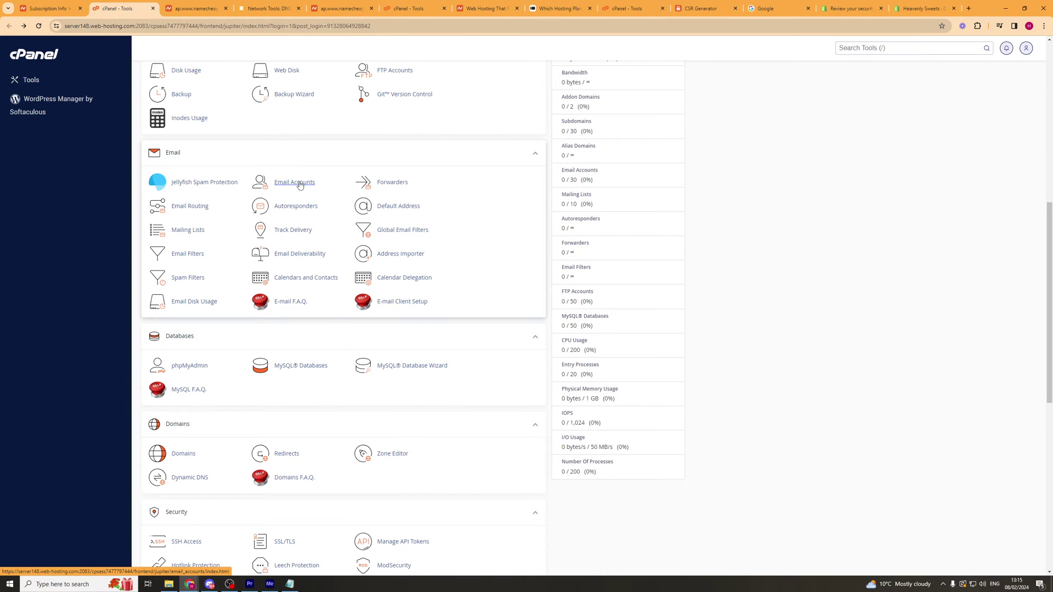
Open Email Accounts and view the system account's mail client connection settings.
click(299, 183)
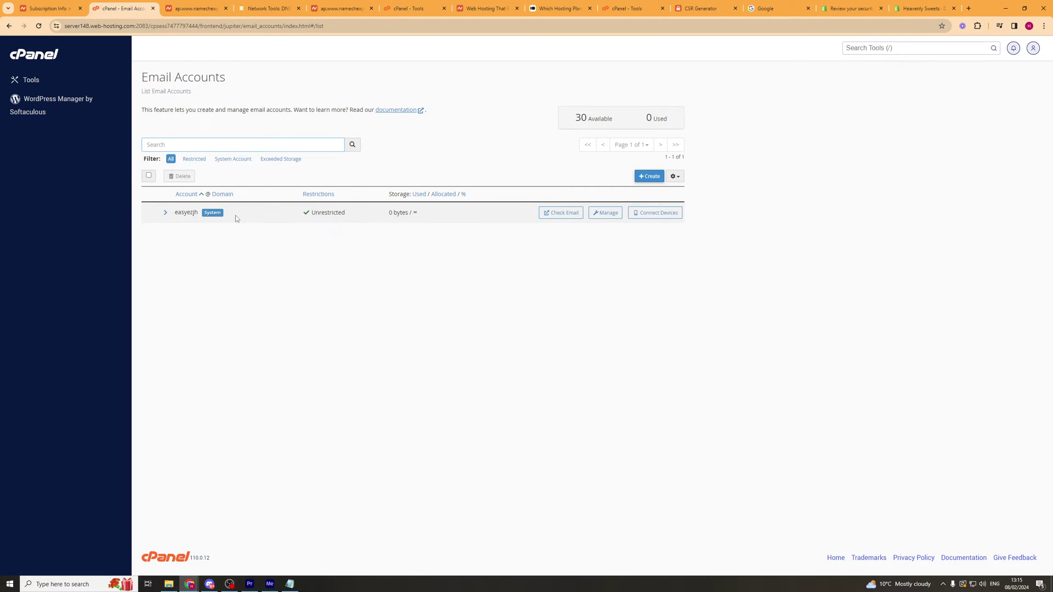
click(650, 218)
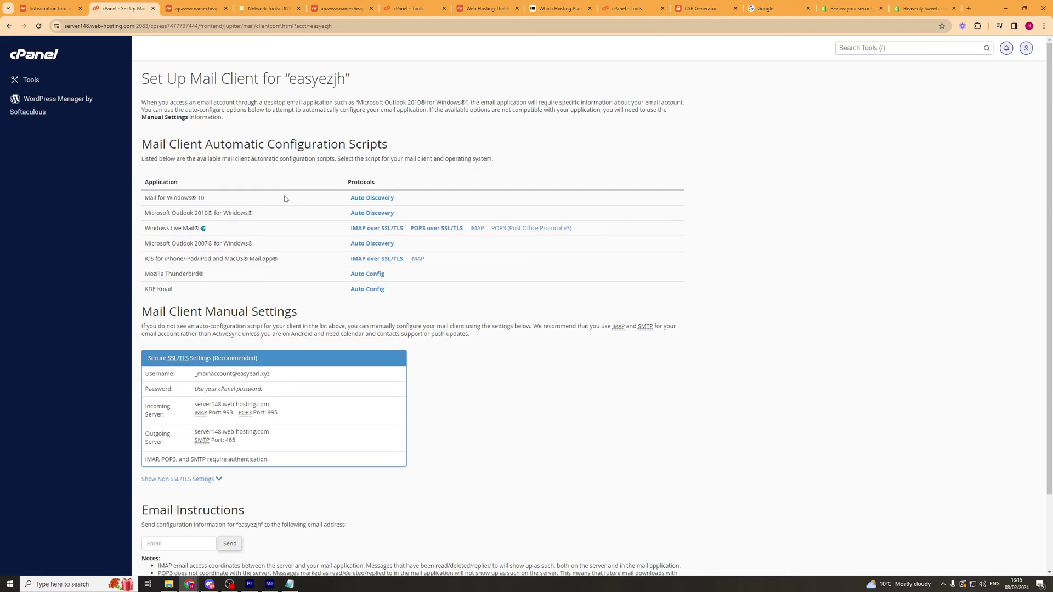
Scroll to the manual settings: server148.web-hosting.com, POP3 port 995, SMTP port 465.
scroll(302, 324, down, 1)
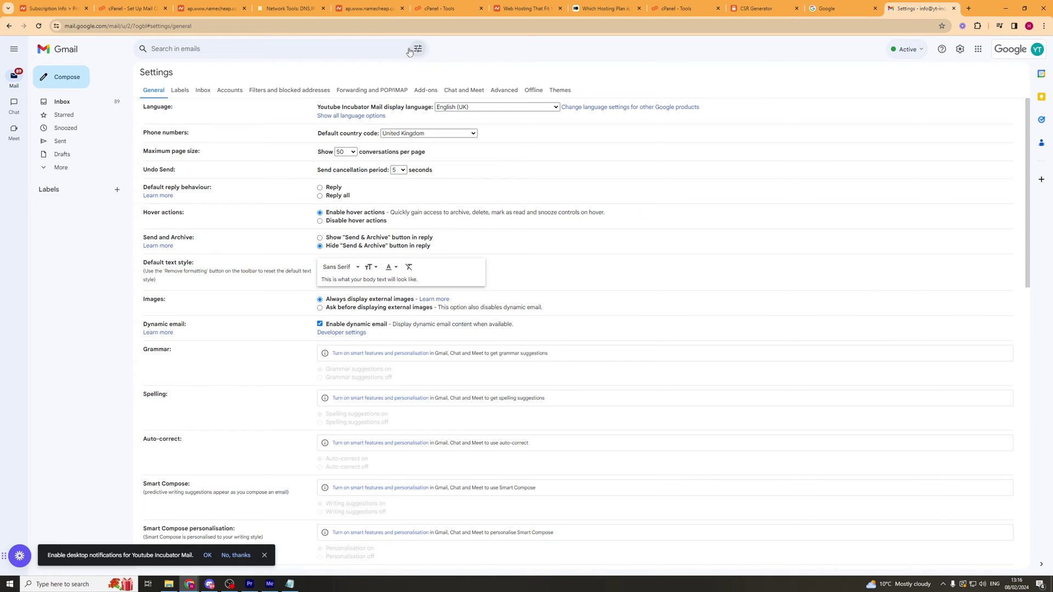
Switch Gmail Settings to the Accounts tab.
click(227, 92)
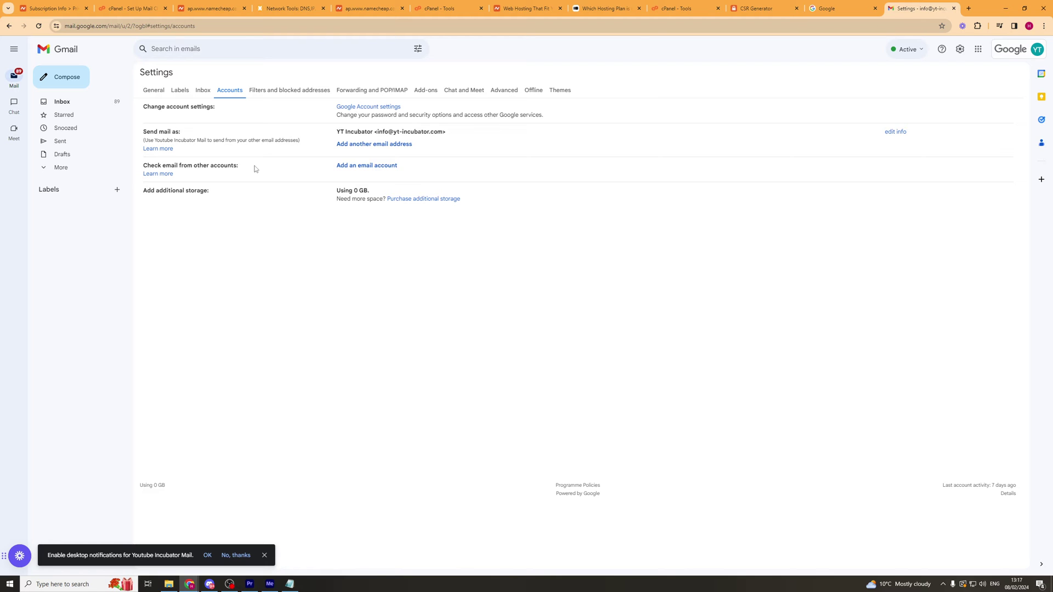
Start adding another email account, enter the easyearl.xyz mailbox address, and continue.
click(361, 166)
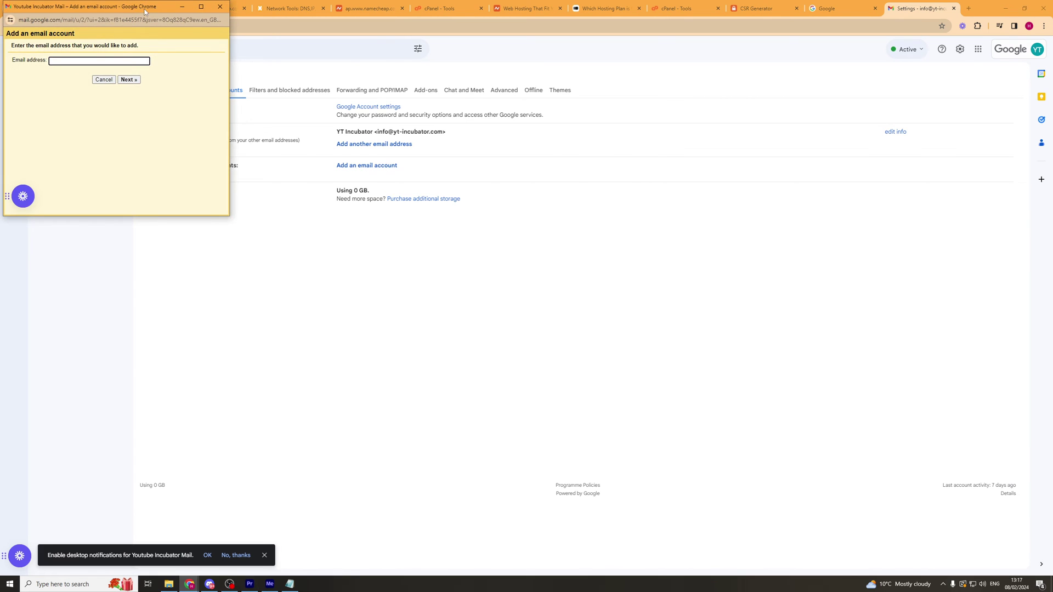
drag(146, 11, 447, 73)
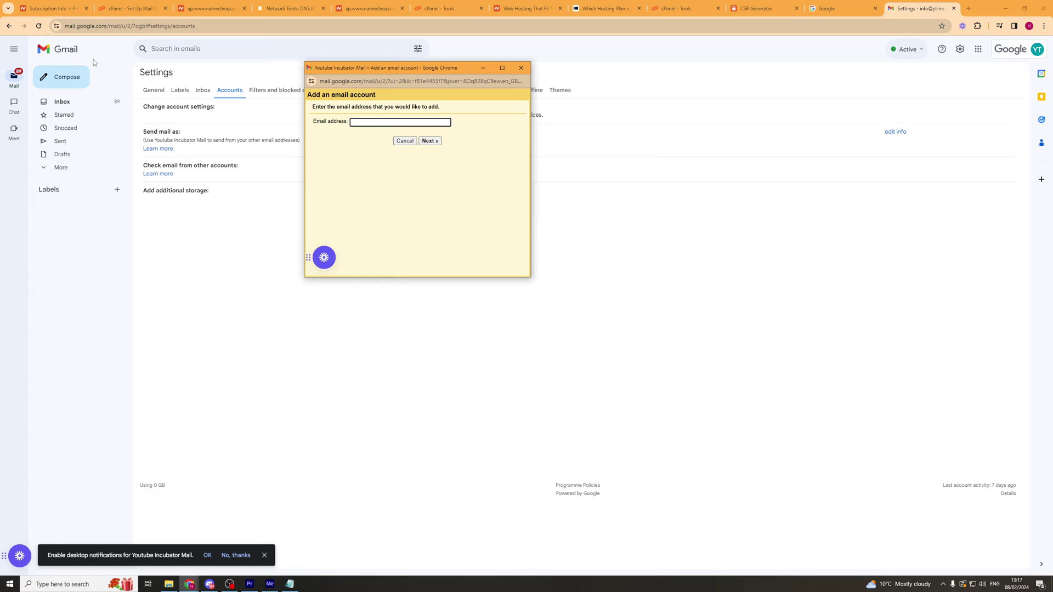
click(57, 9)
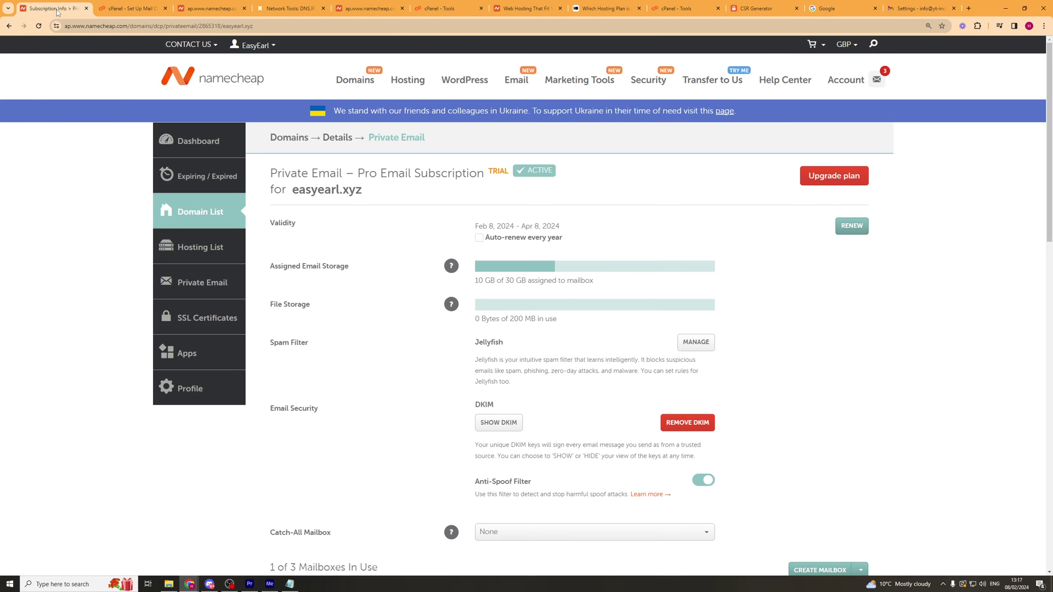
click(132, 10)
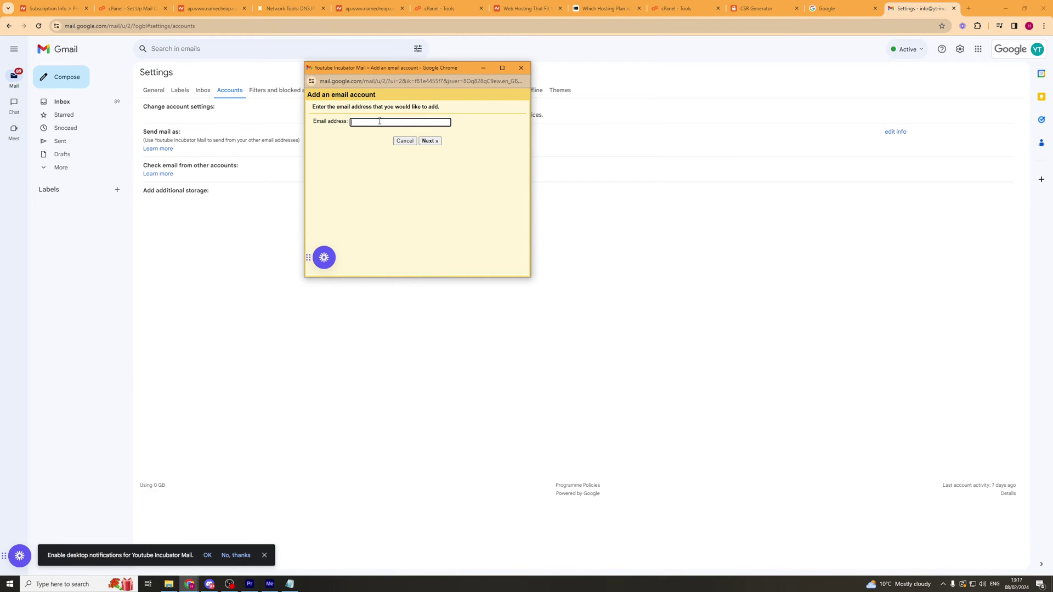
click(379, 121)
click(432, 141)
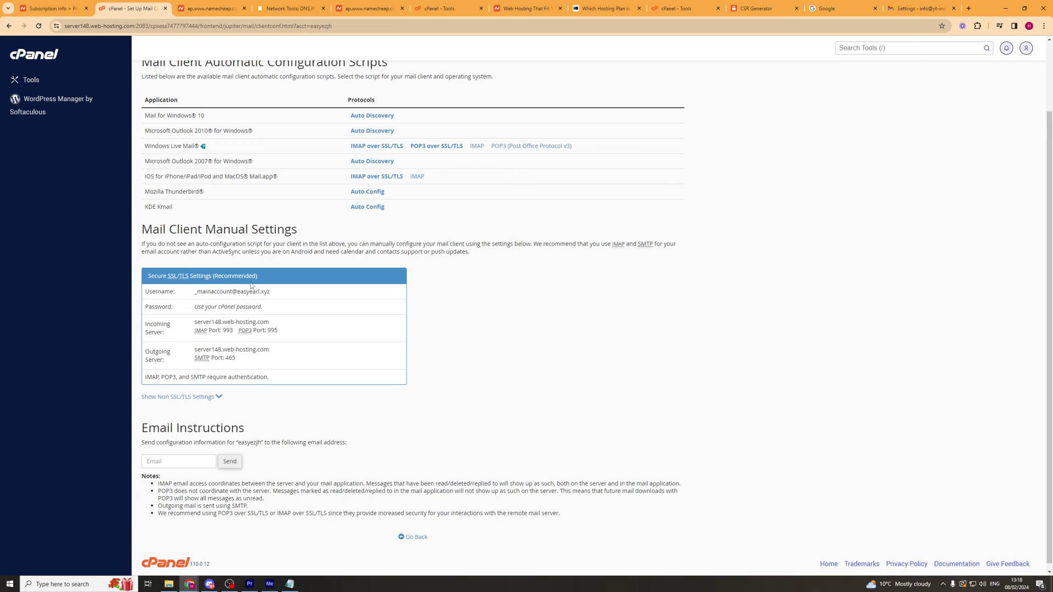
Paste the cPanel SSL/TLS username into Gmail's Username field and move to Password.
drag(195, 294, 285, 292)
key(ctrl+c)
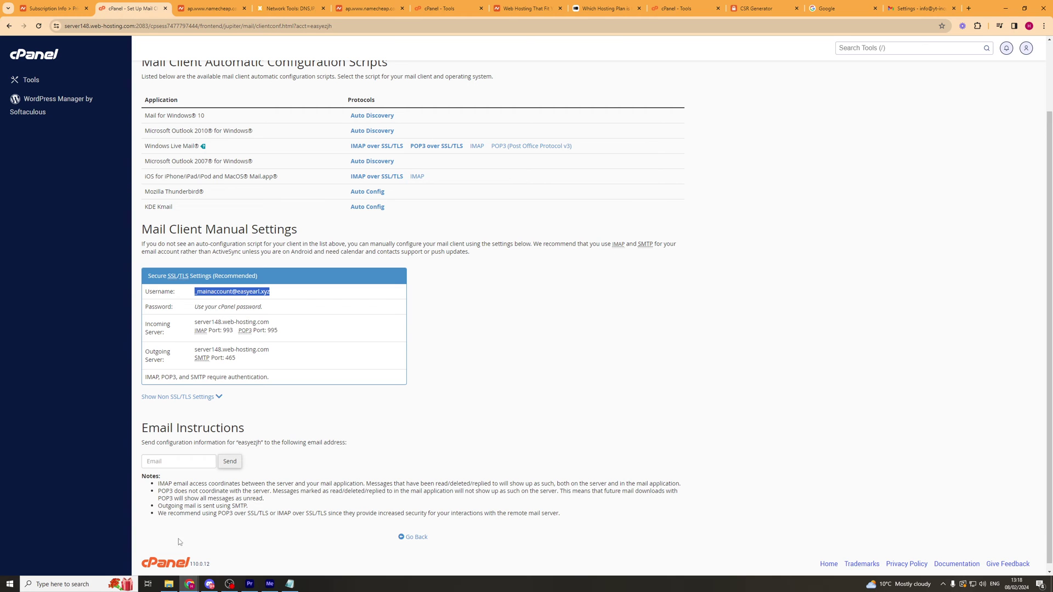
mouse_move(190, 585)
click(304, 550)
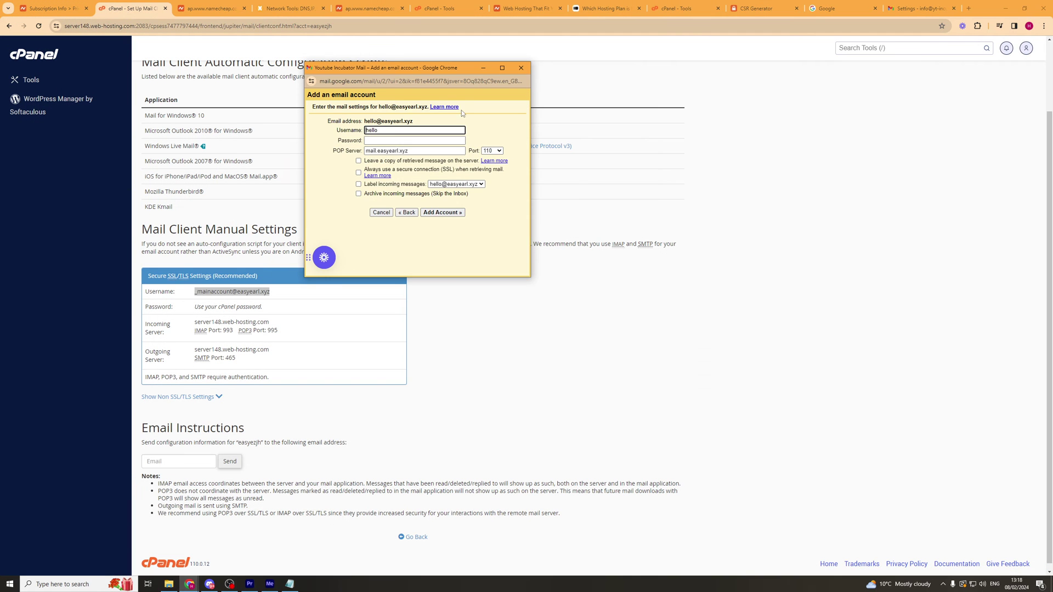
drag(356, 62, 516, 170)
drag(535, 229, 502, 225)
key(ctrl+v)
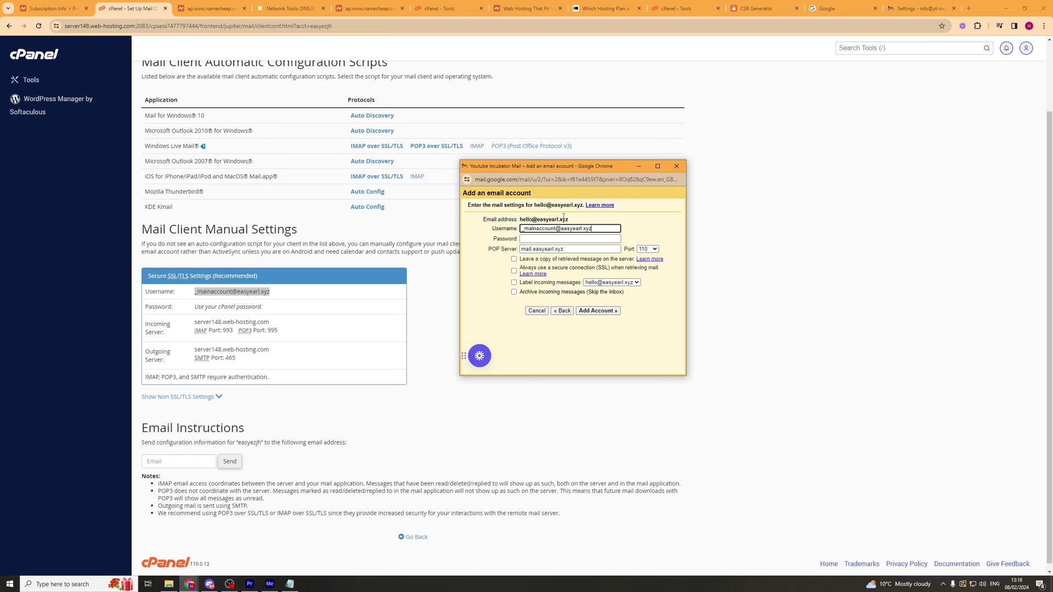
click(554, 218)
click(557, 227)
click(550, 237)
click(550, 237)
Set POP server to server148.web-hosting.com, port 995, with SSL and incoming-message labels enabled.
drag(195, 322, 285, 322)
key(ctrl+c)
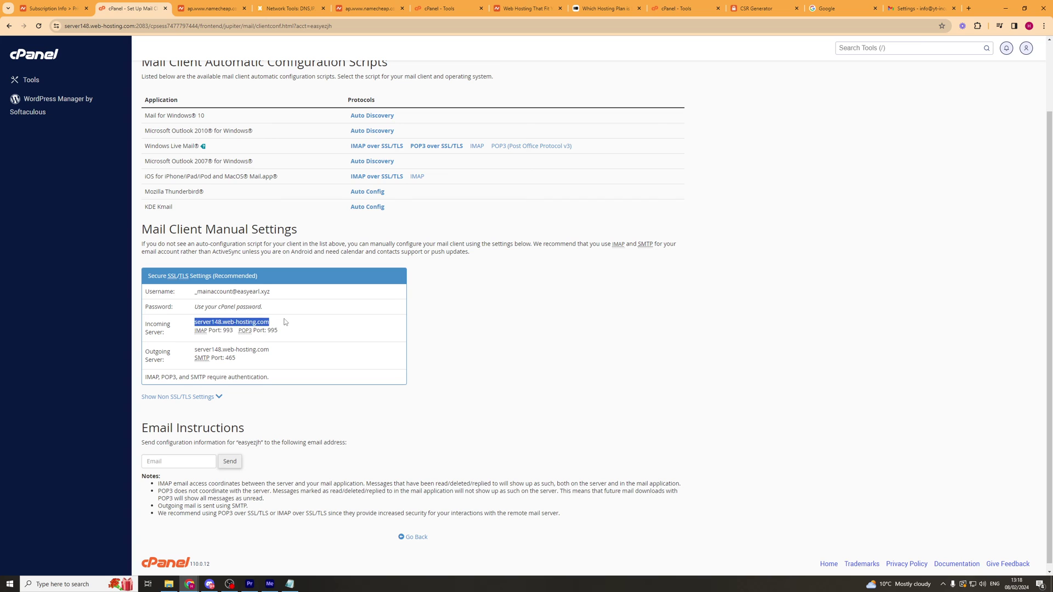
key(alt+Tab)
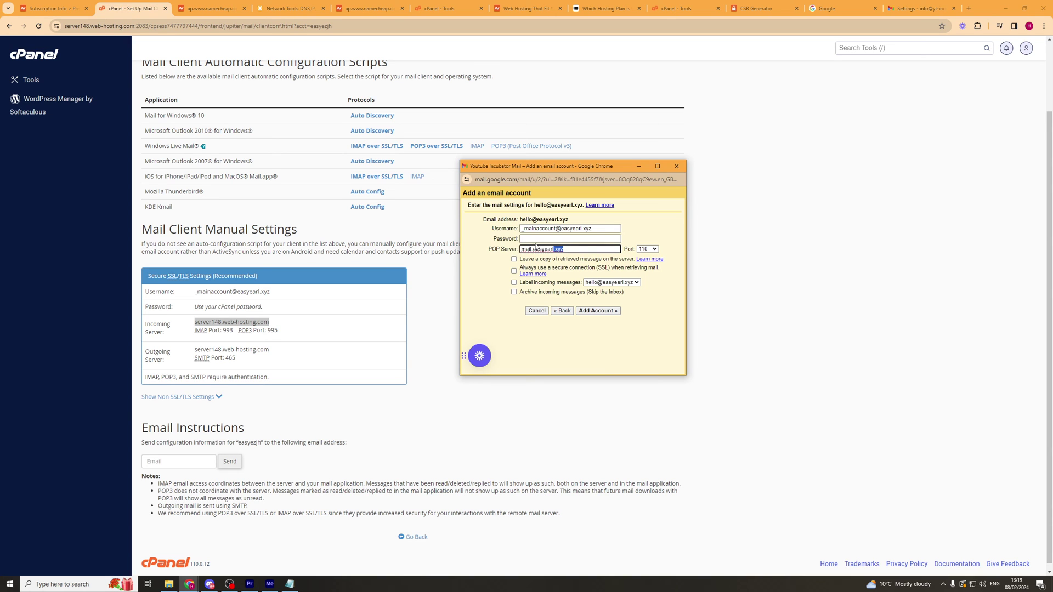
key(ctrl+v)
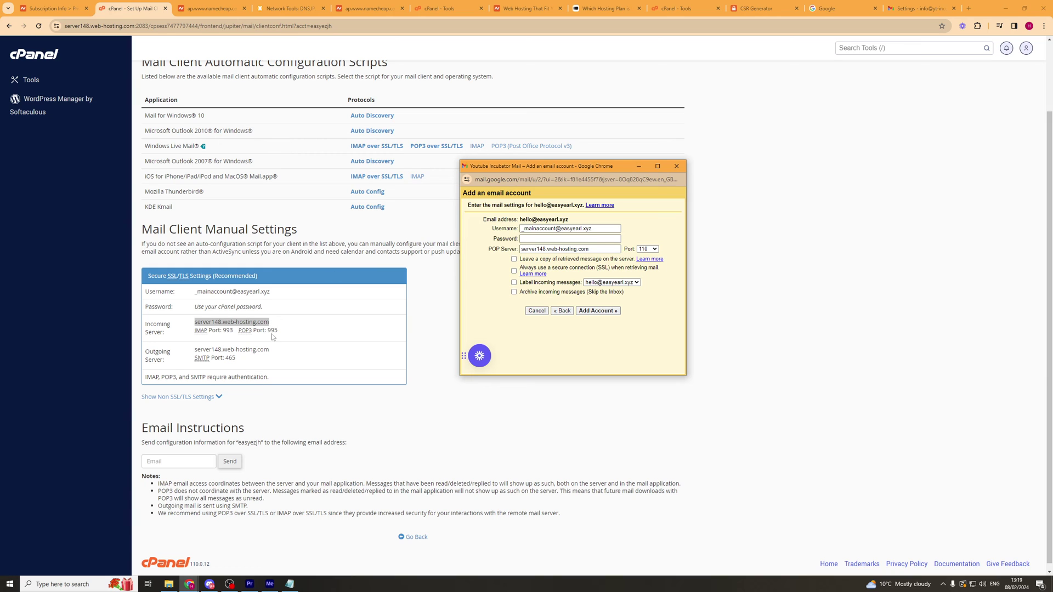
click(653, 249)
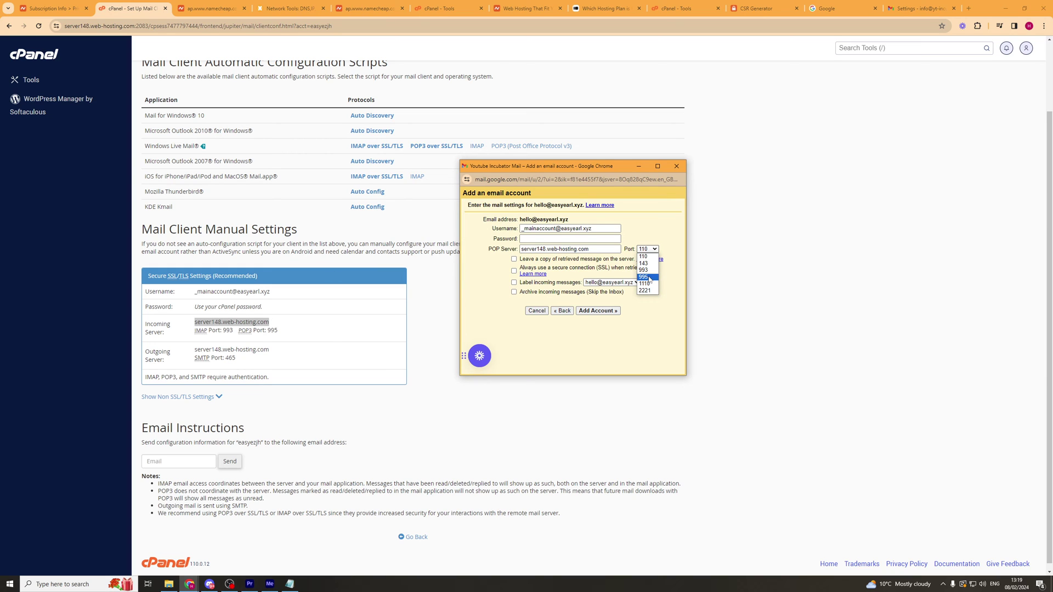
click(637, 300)
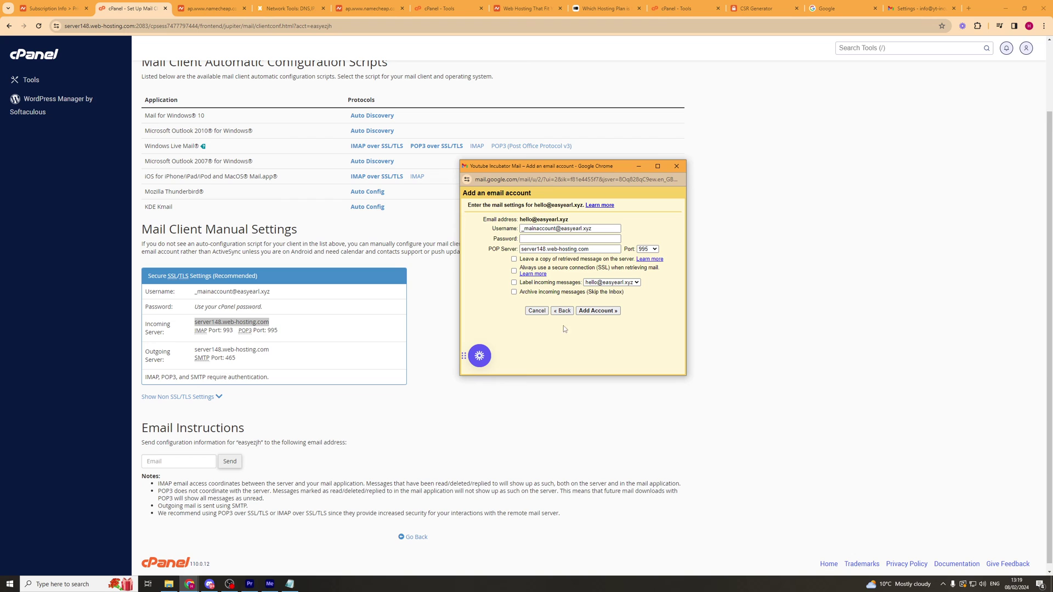
click(515, 272)
click(514, 283)
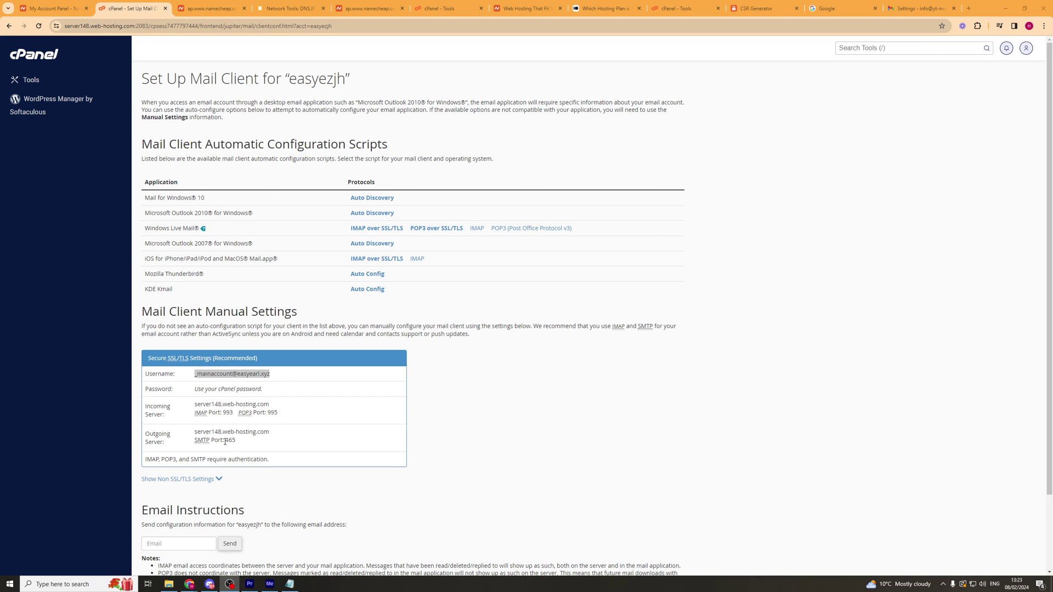
click(225, 442)
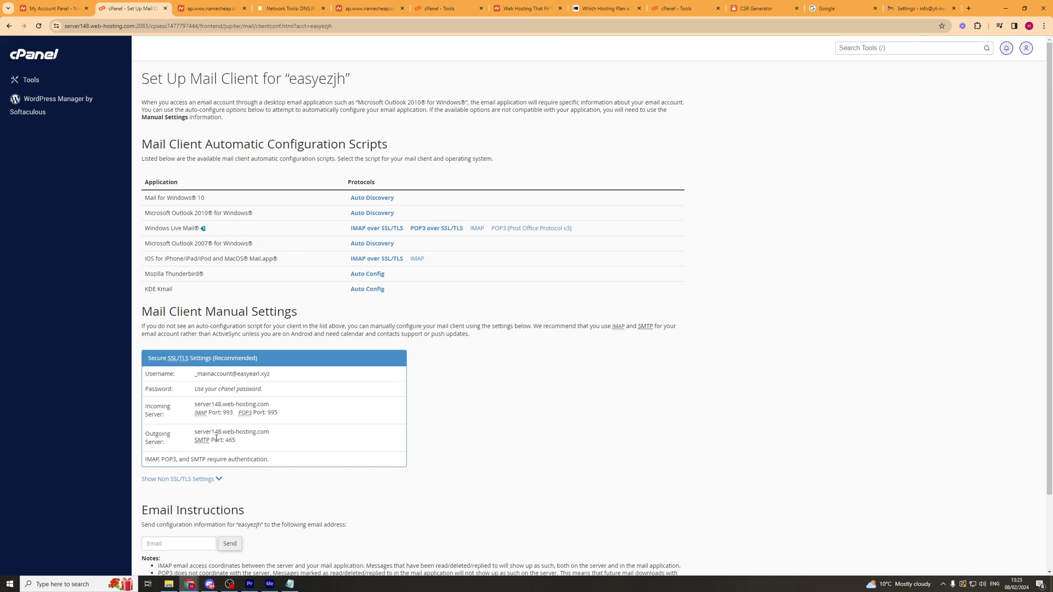